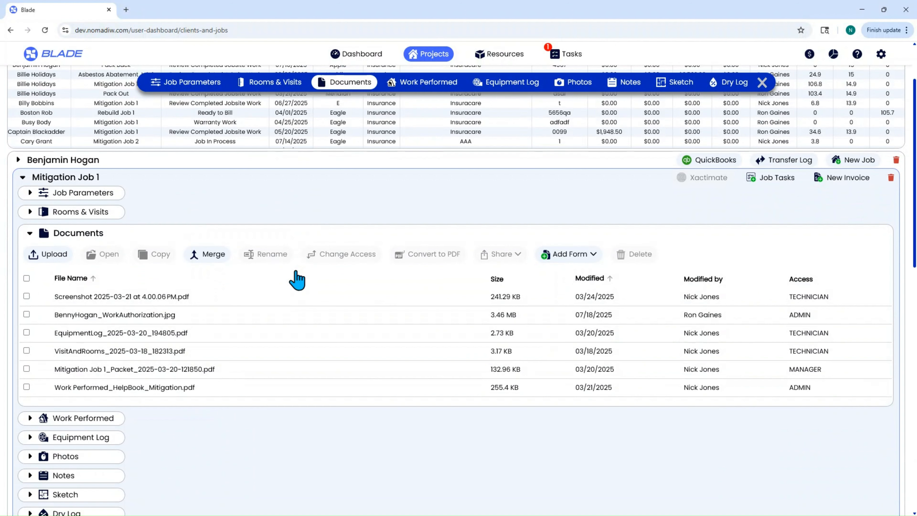
Create a Carrier Invoice PDF from Invoice 1 of Mitigation Job 1 and acknowledge its creation.
{"action": "scroll", "coordinate": [320, 438], "scroll_direction": "down", "scroll_amount": 2}
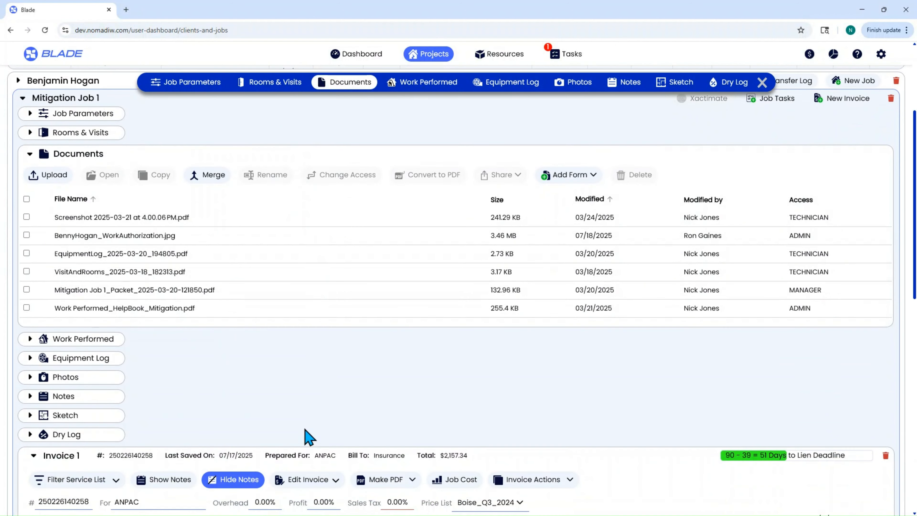
{"action": "scroll", "coordinate": [368, 328], "scroll_direction": "down", "scroll_amount": 6}
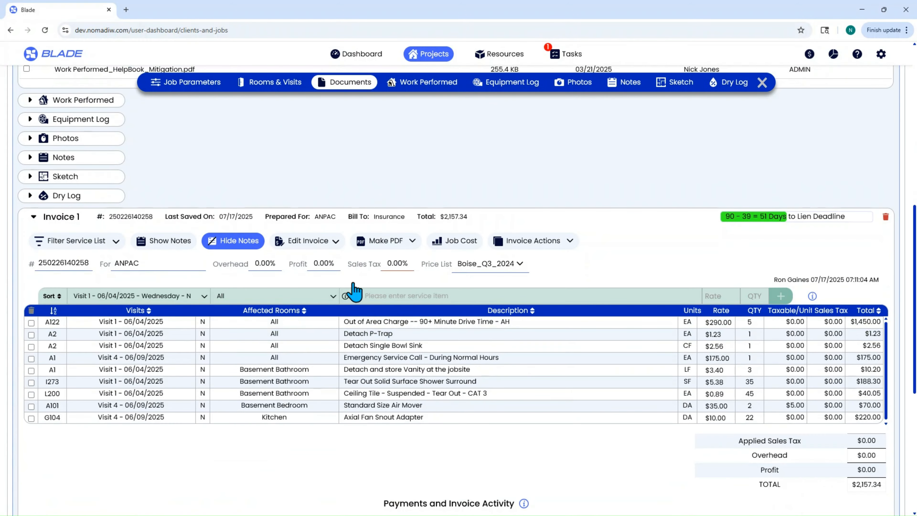
{"action": "left_click", "coordinate": [379, 240]}
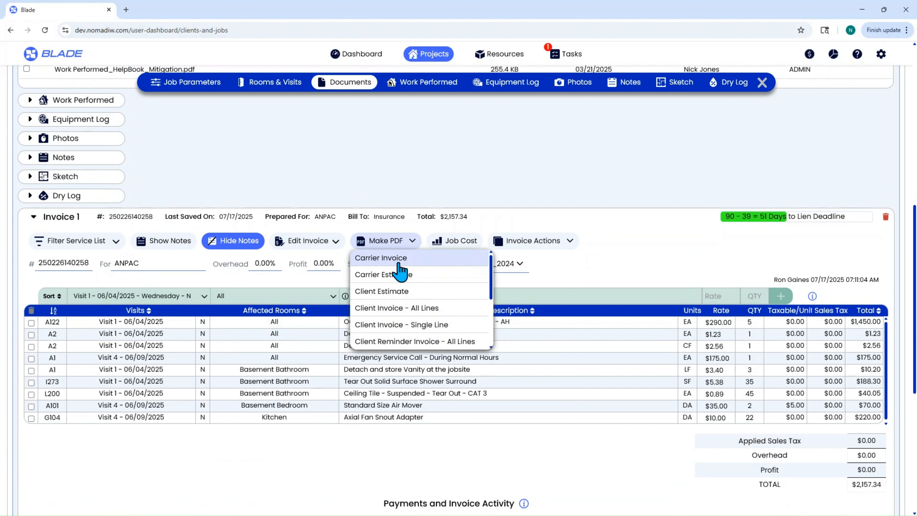
{"action": "left_click", "coordinate": [399, 264]}
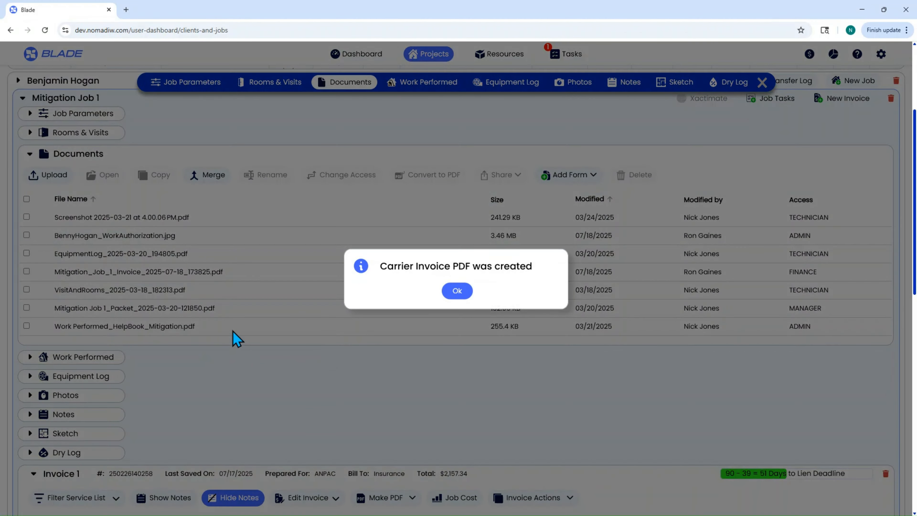
{"action": "left_click", "coordinate": [459, 291]}
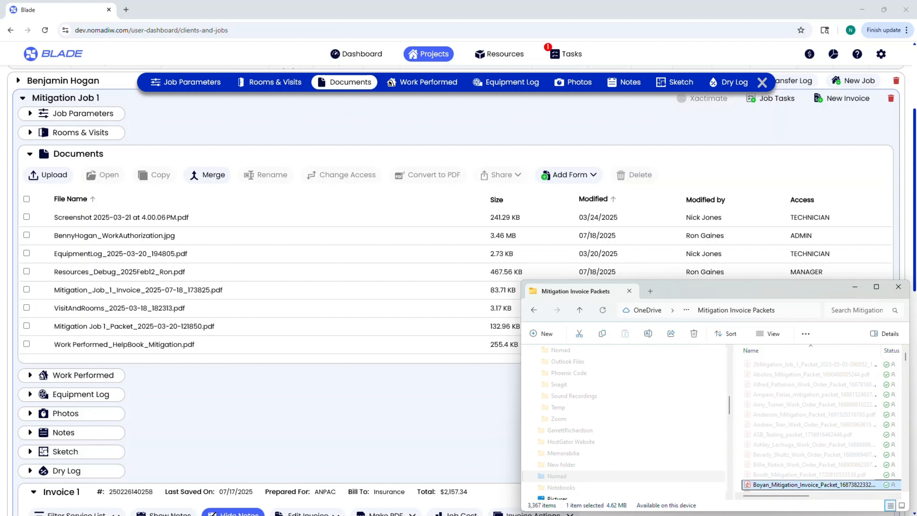
Add the selected packet PDF from the Mitigation Invoice Packets folder to the job's documents as a Job File with Finance access.
{"action": "left_click_drag", "start_coordinate": [798, 485], "coordinate": [369, 253]}
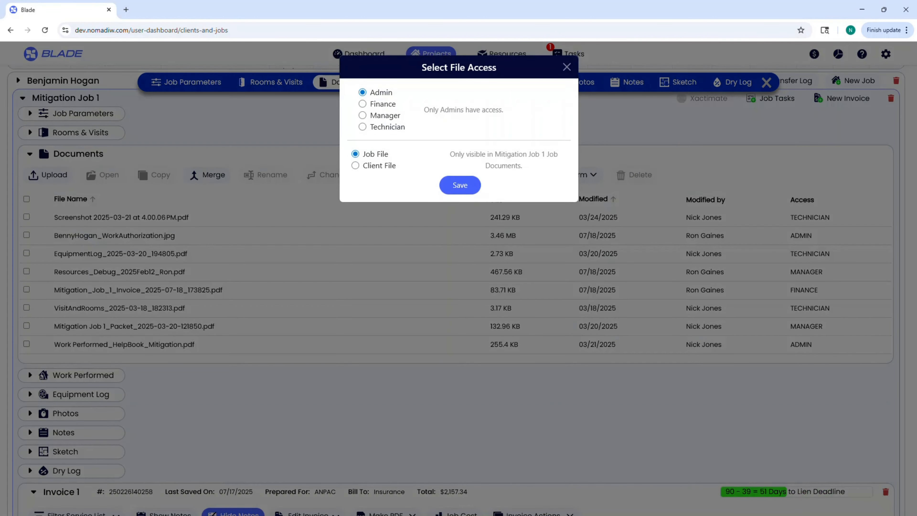
{"action": "left_click", "coordinate": [362, 104]}
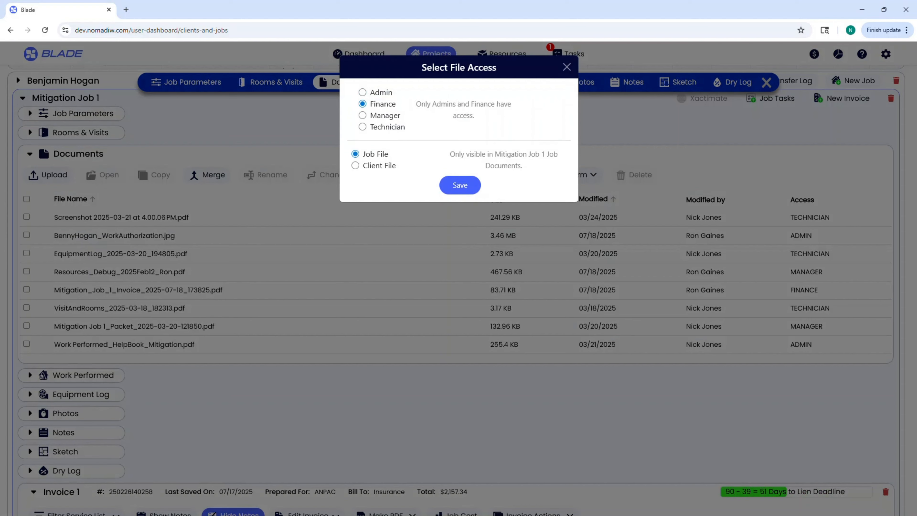
{"action": "left_click", "coordinate": [460, 185]}
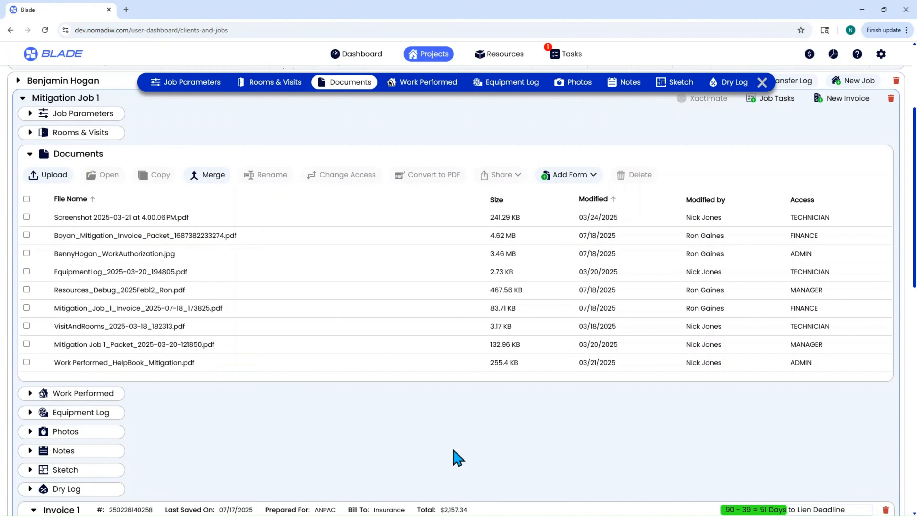
Check which forms can be added to the job's documents, without adding any.
{"action": "left_click", "coordinate": [581, 178]}
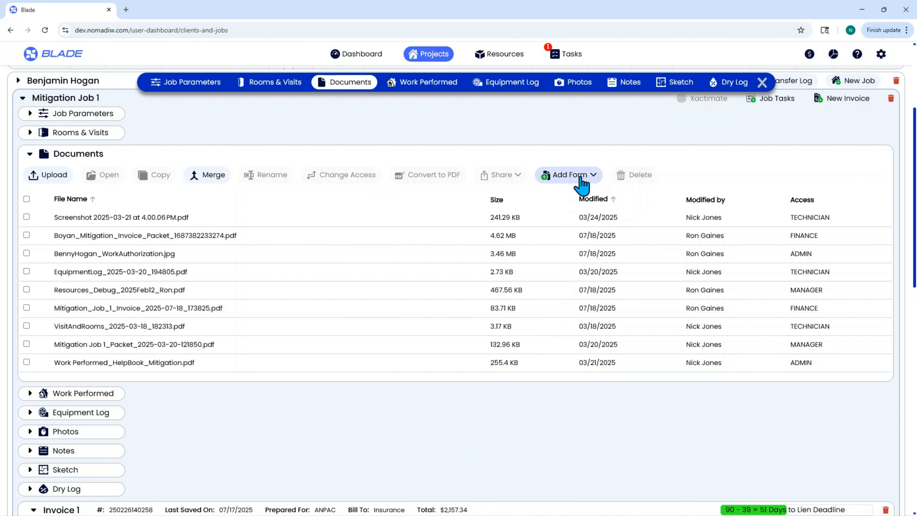
{"action": "left_click", "coordinate": [582, 179]}
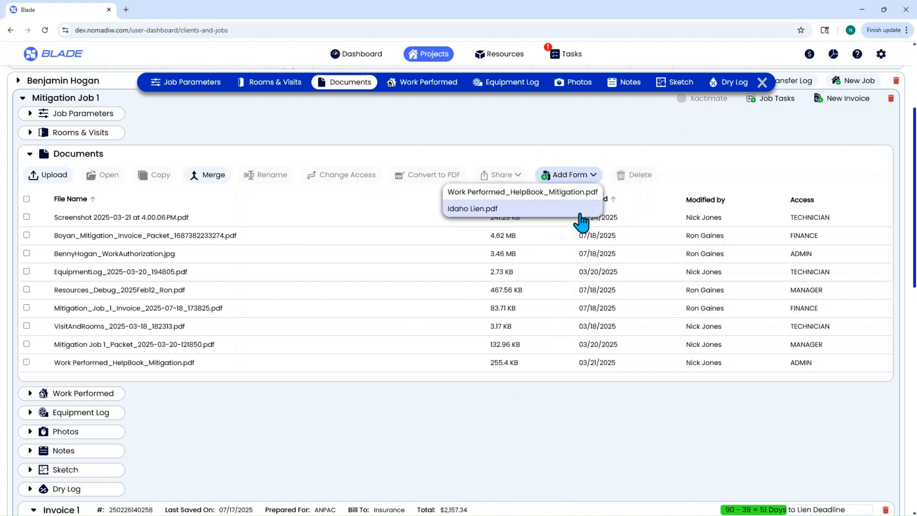
{"action": "left_click", "coordinate": [678, 449]}
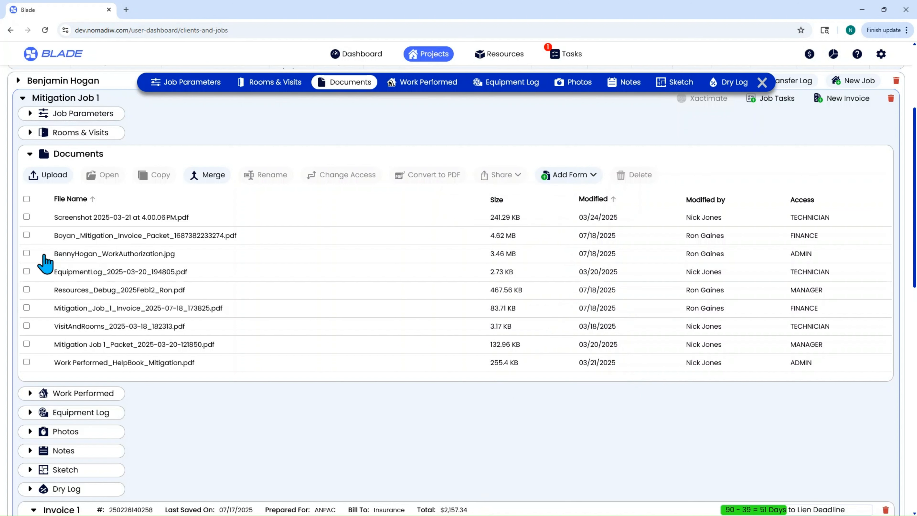
Convert the work authorization JPG in the job's documents to a PDF.
{"action": "left_click", "coordinate": [26, 253]}
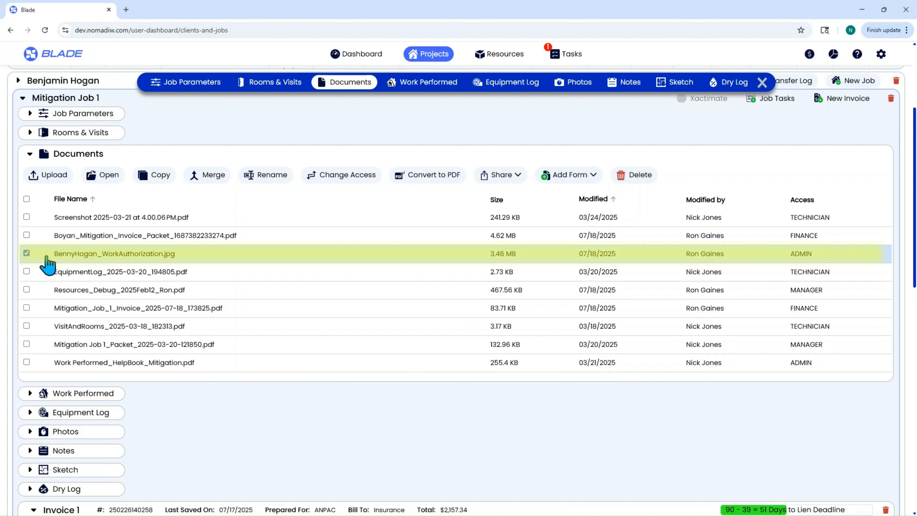
{"action": "left_click", "coordinate": [416, 177]}
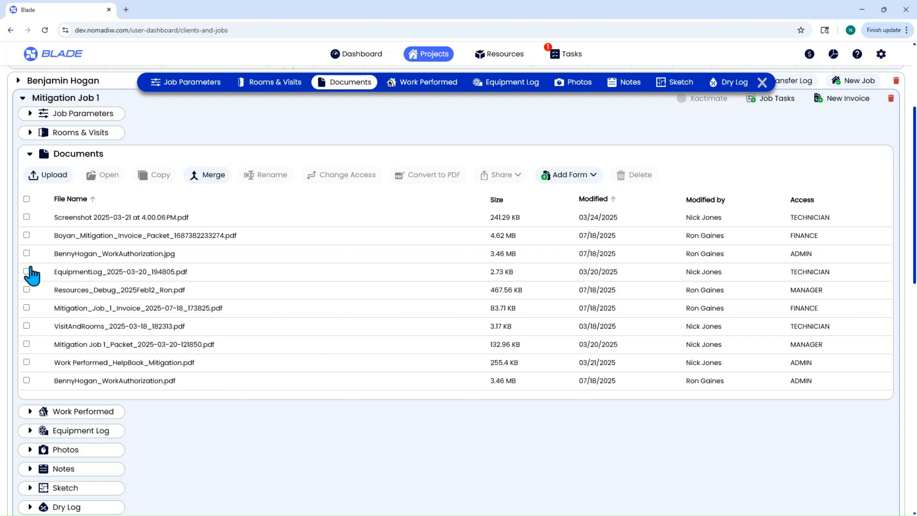
{"action": "left_click", "coordinate": [26, 253]}
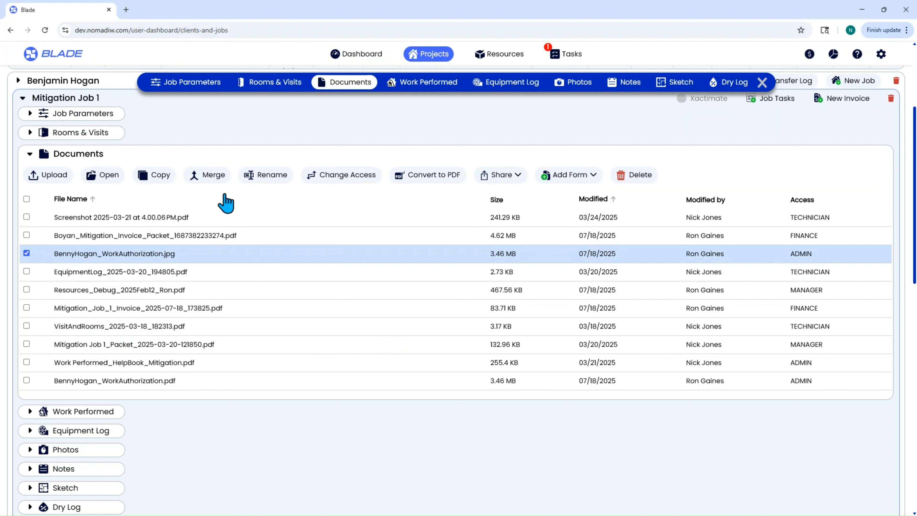
{"action": "left_click", "coordinate": [270, 176]}
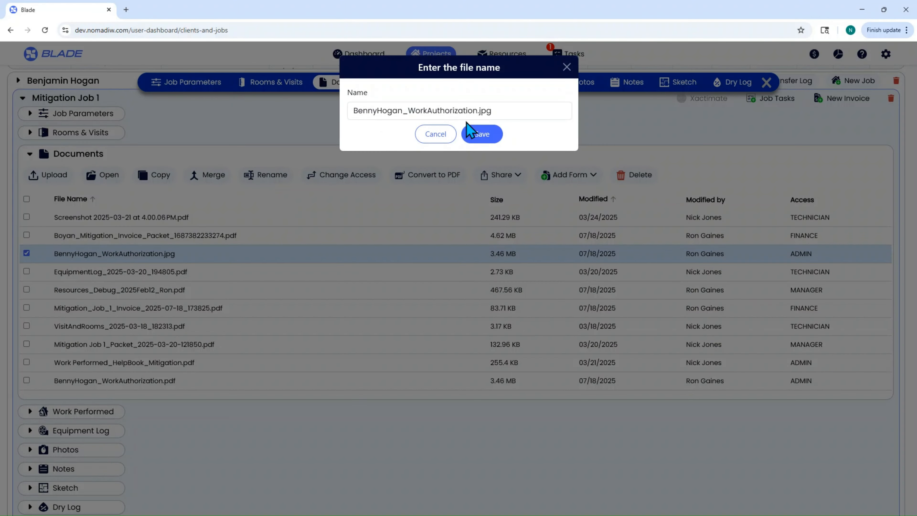
{"action": "left_click", "coordinate": [435, 137]}
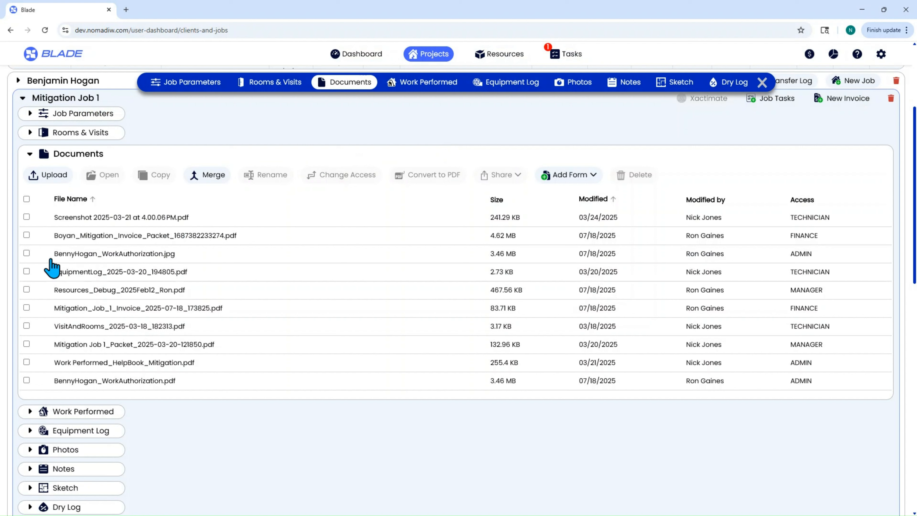
Copy the work authorization JPG in the job's documents and delete that copy.
{"action": "left_click", "coordinate": [27, 253]}
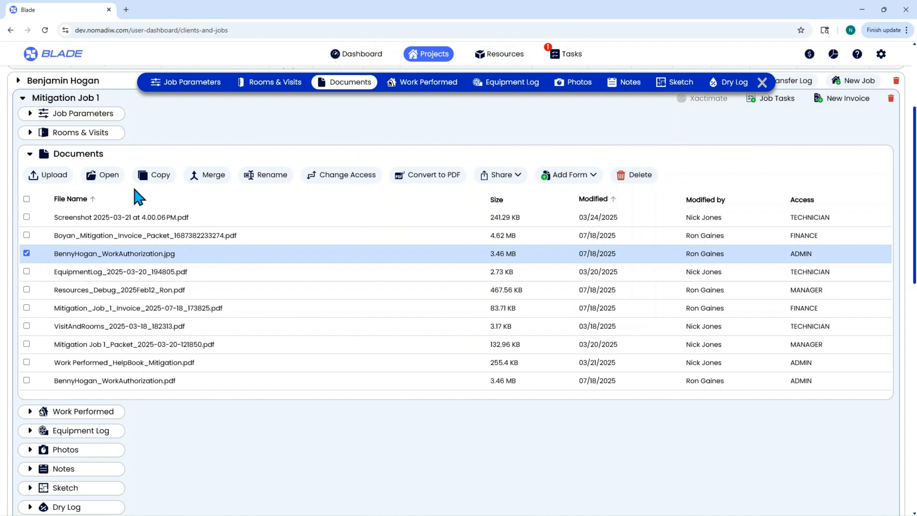
{"action": "left_click", "coordinate": [156, 178]}
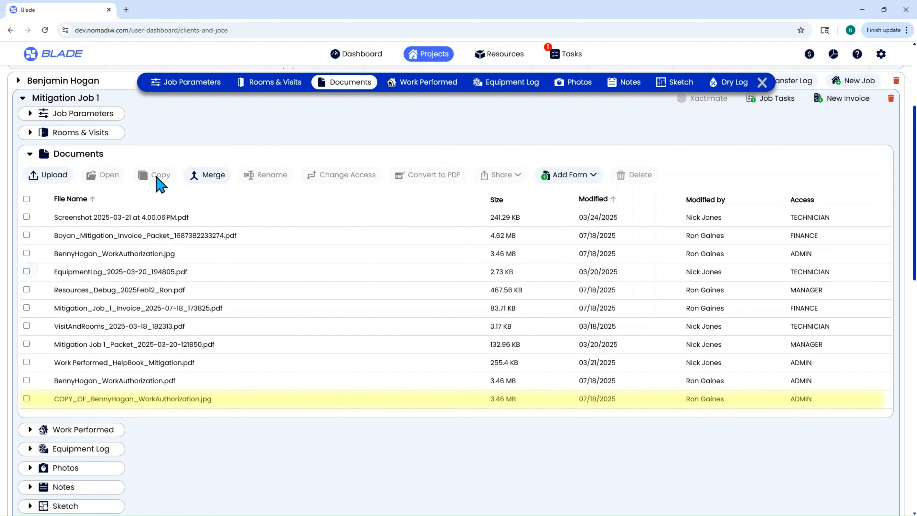
{"action": "left_click", "coordinate": [27, 398]}
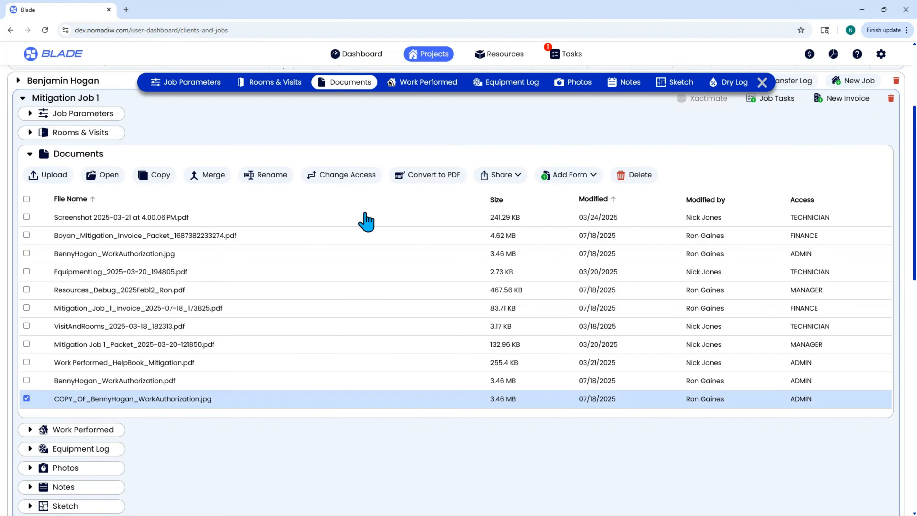
{"action": "left_click", "coordinate": [640, 176]}
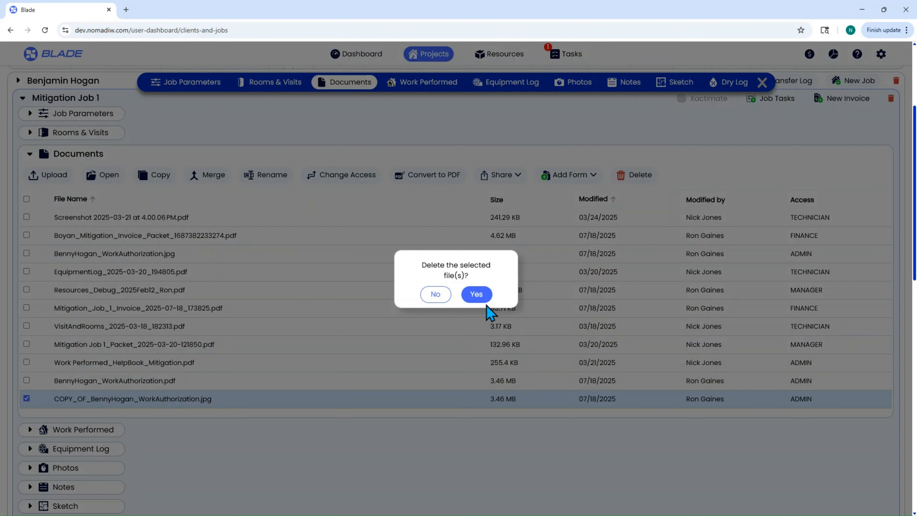
{"action": "left_click", "coordinate": [476, 293]}
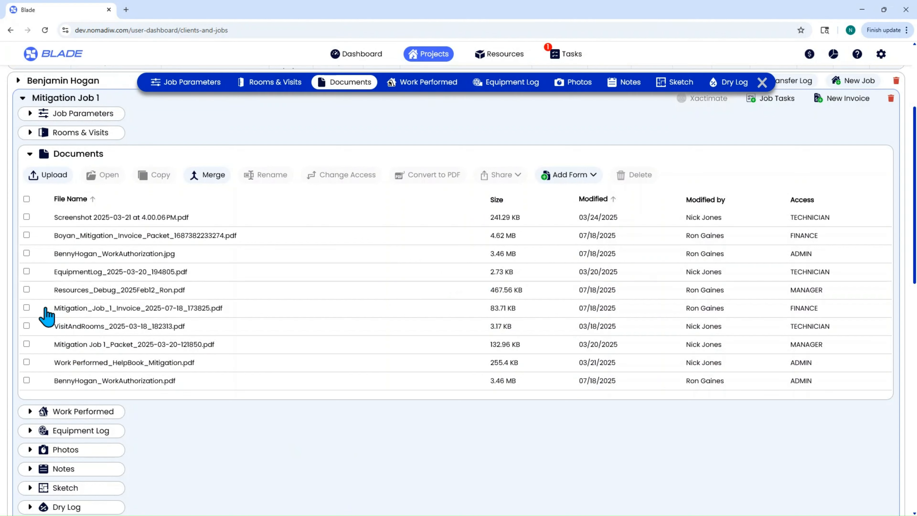
Open Mitigation_Job_1_Invoice_2025-07-18_173825.pdf, review both pages at 90% zoom, and close the viewer.
{"action": "left_click", "coordinate": [38, 308]}
{"action": "left_click", "coordinate": [119, 175]}
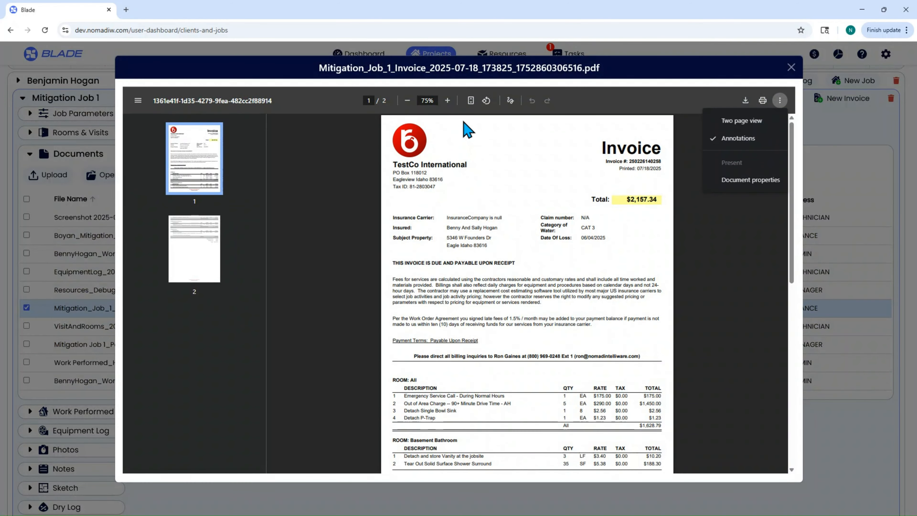
{"action": "left_click", "coordinate": [448, 104]}
{"action": "left_click", "coordinate": [447, 102]}
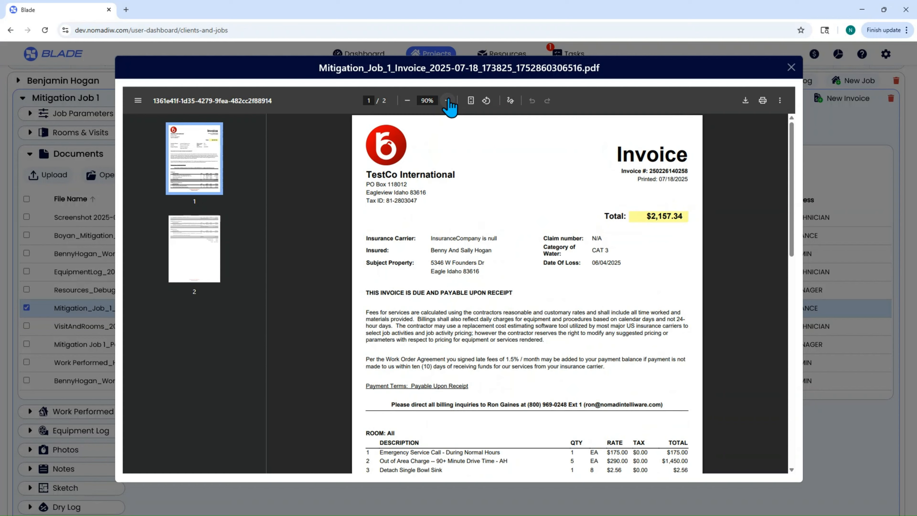
{"action": "scroll", "coordinate": [528, 297], "scroll_direction": "down", "scroll_amount": 8}
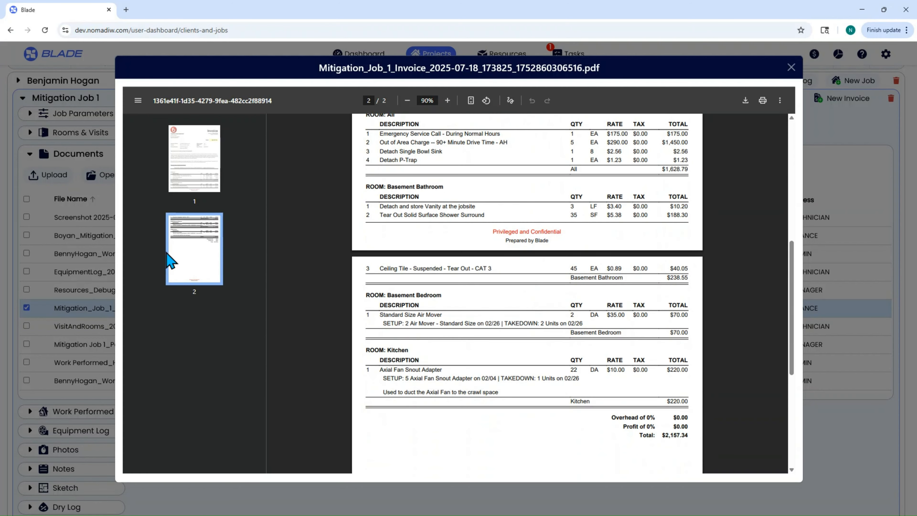
{"action": "scroll", "coordinate": [595, 260], "scroll_direction": "down", "scroll_amount": 2}
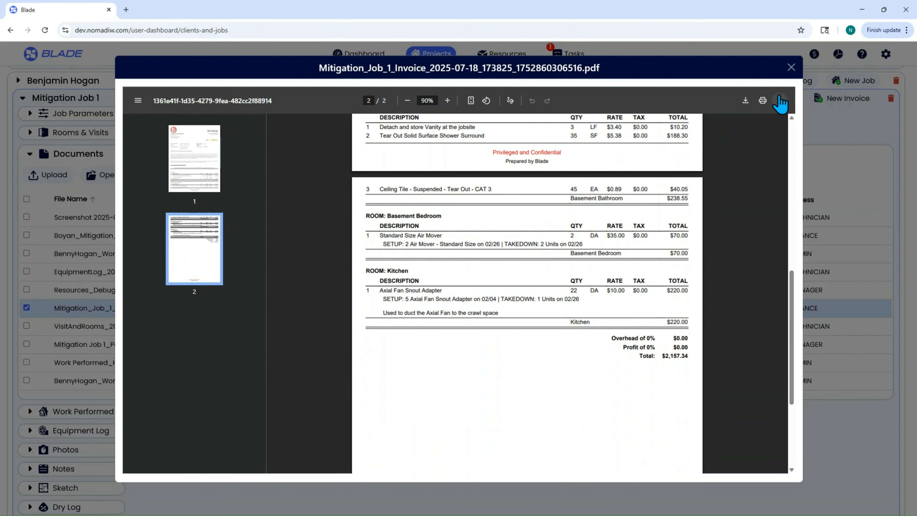
{"action": "left_click", "coordinate": [791, 68]}
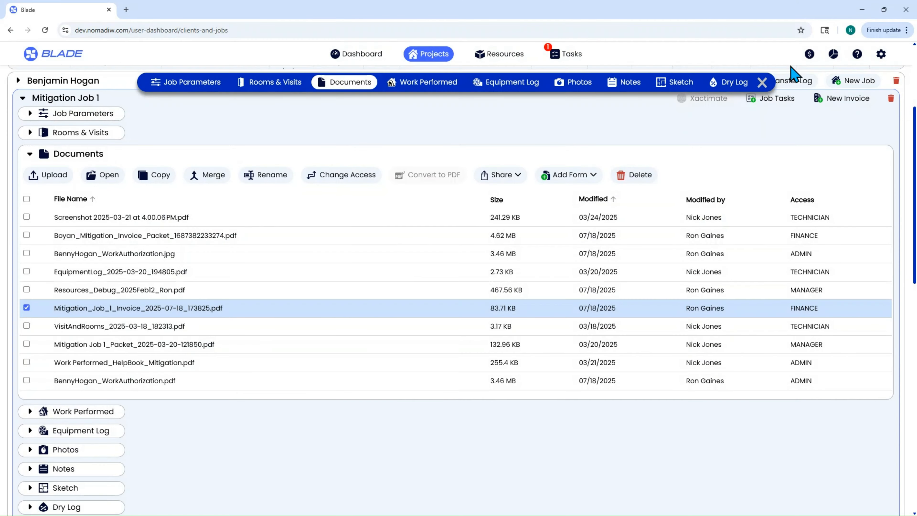
Preview an email draft with the Mitigation Job 1 invoice PDF attached and close it without sending.
{"action": "left_click", "coordinate": [500, 175]}
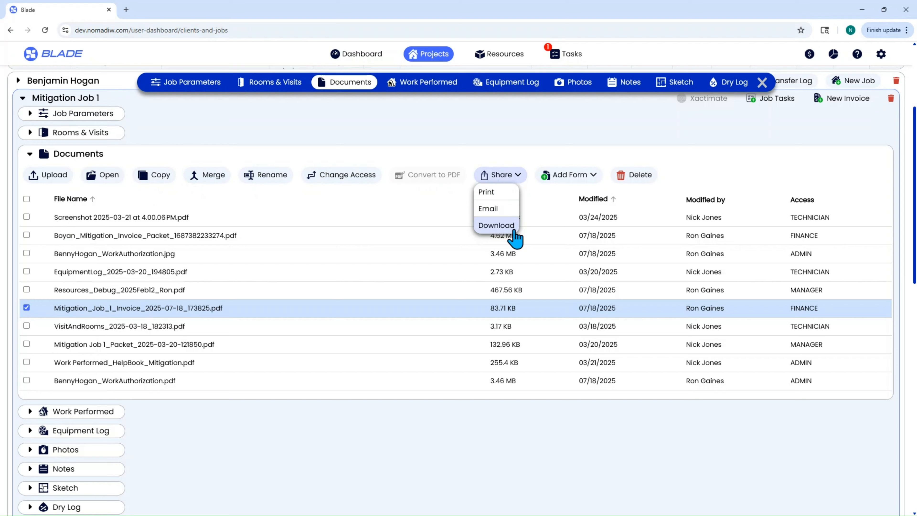
{"action": "left_click", "coordinate": [499, 209]}
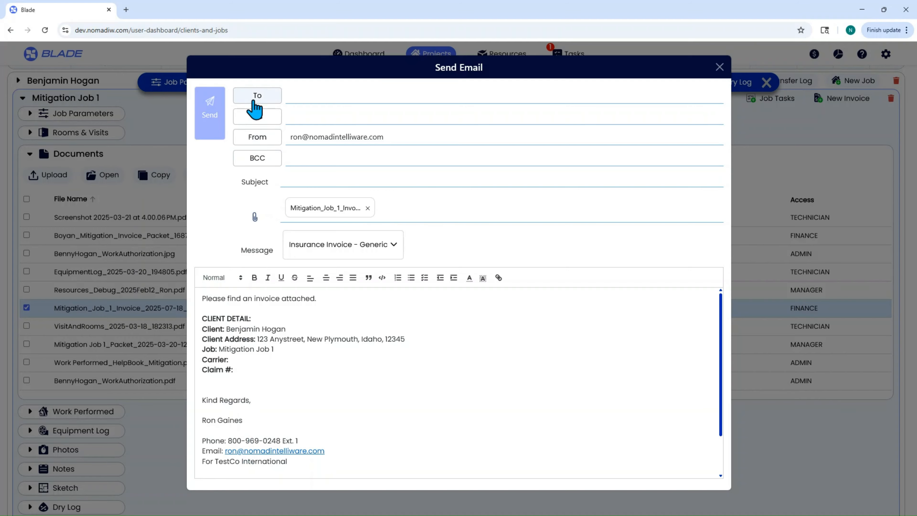
{"action": "left_click", "coordinate": [719, 67]}
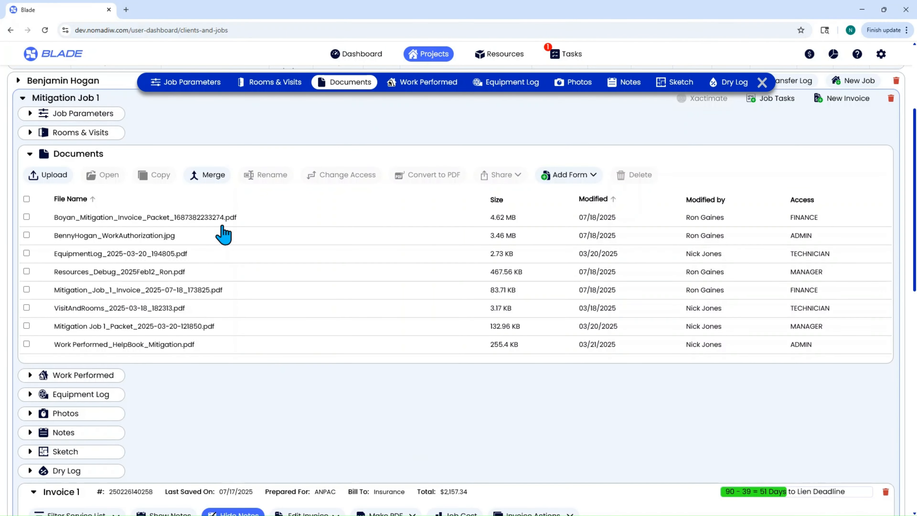
Start a document merge with FAX Cover Sheet, W9, Mitigation_Job_1_Invoice_2025-07-18_173825.pdf and VisitAndRooms_2025-03-18_182313.pdf as the files to combine.
{"action": "left_click", "coordinate": [209, 177]}
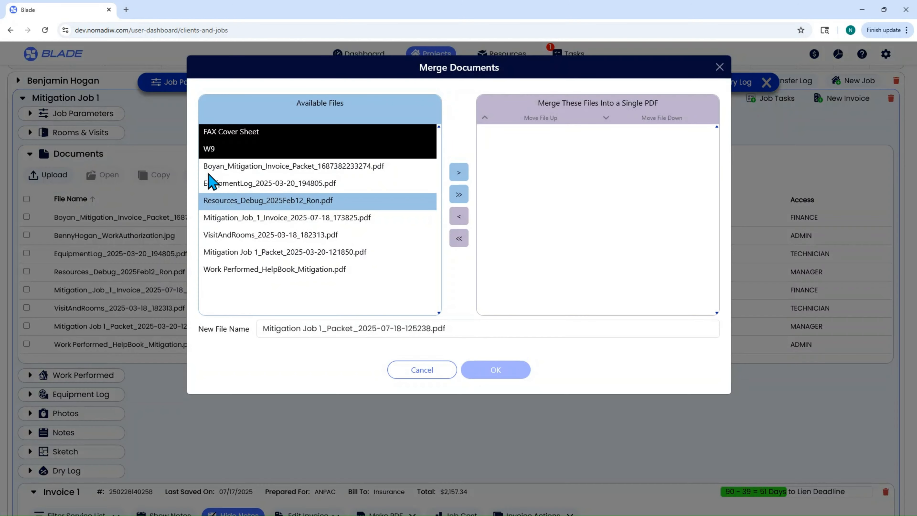
{"action": "left_click", "coordinate": [285, 151]}
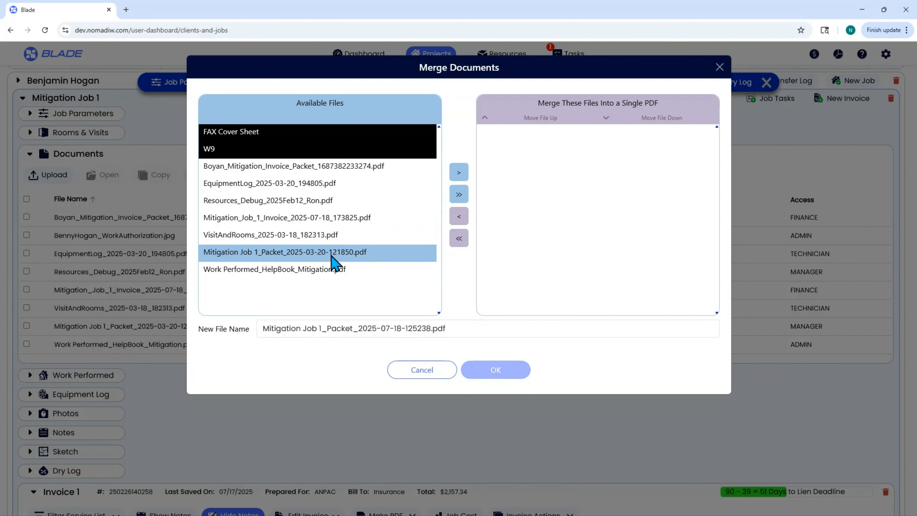
{"action": "left_click", "coordinate": [333, 219]}
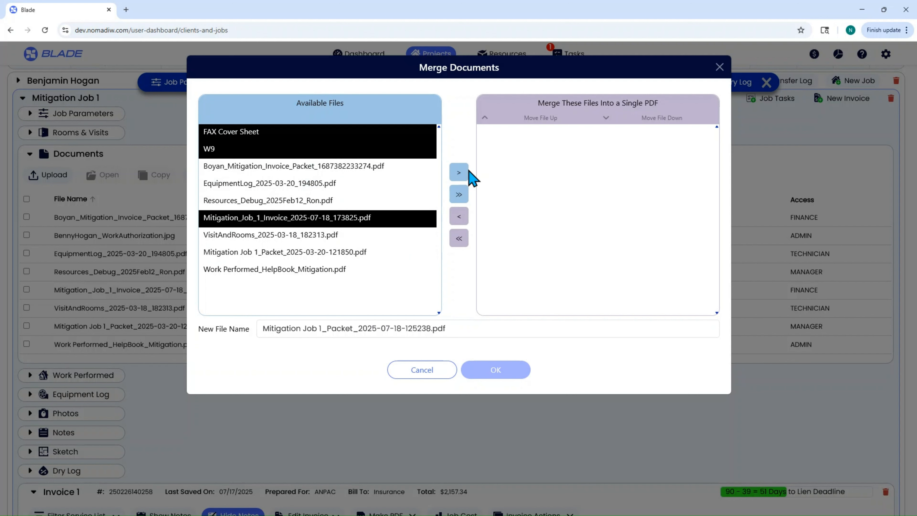
{"action": "left_click", "coordinate": [459, 175]}
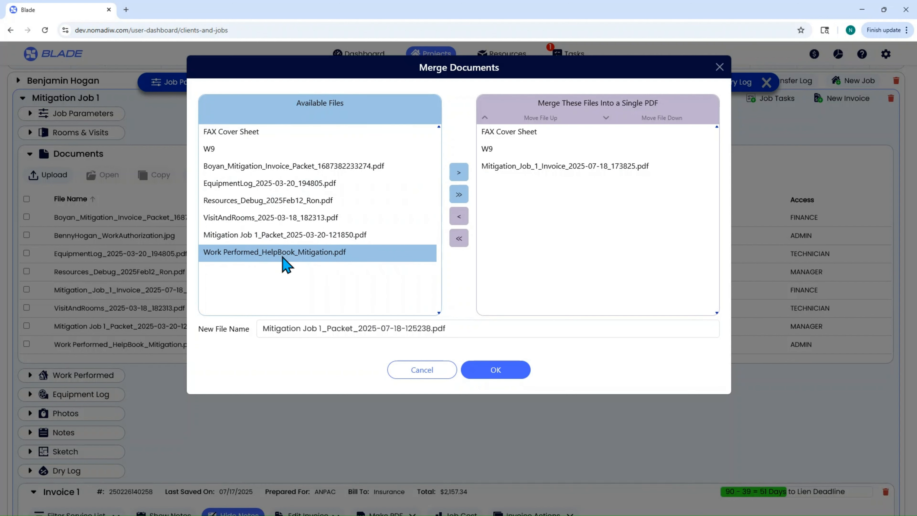
{"action": "left_click", "coordinate": [301, 218]}
{"action": "left_click", "coordinate": [458, 175]}
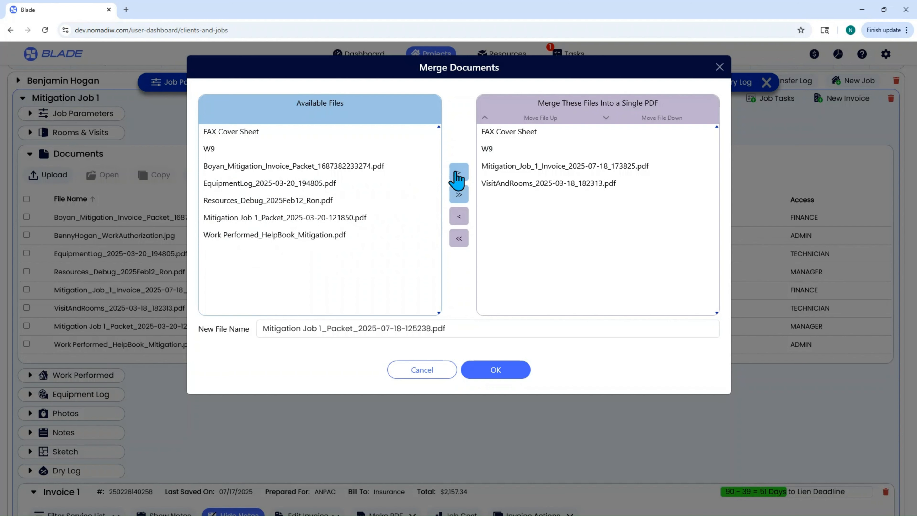
Move the Mitigation Job 1 invoice below the VisitAndRooms file in the merge order.
{"action": "left_click", "coordinate": [493, 152]}
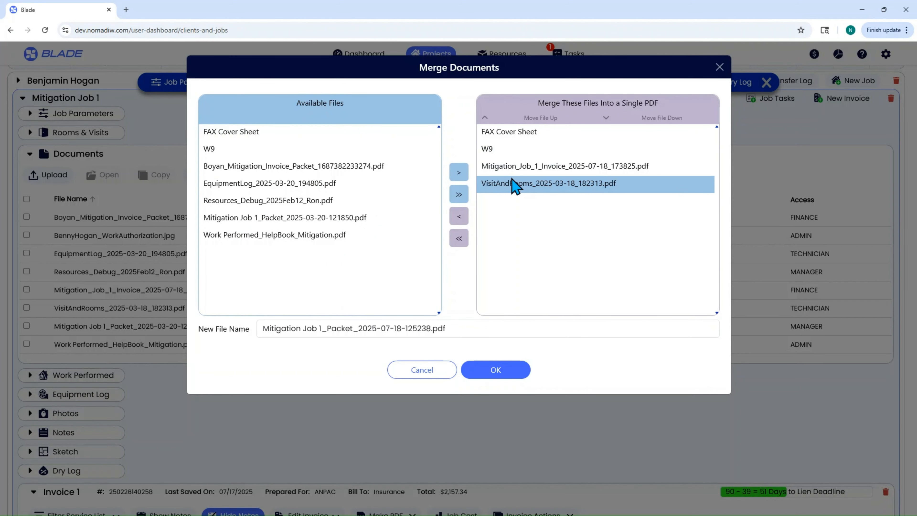
{"action": "left_click", "coordinate": [515, 167]}
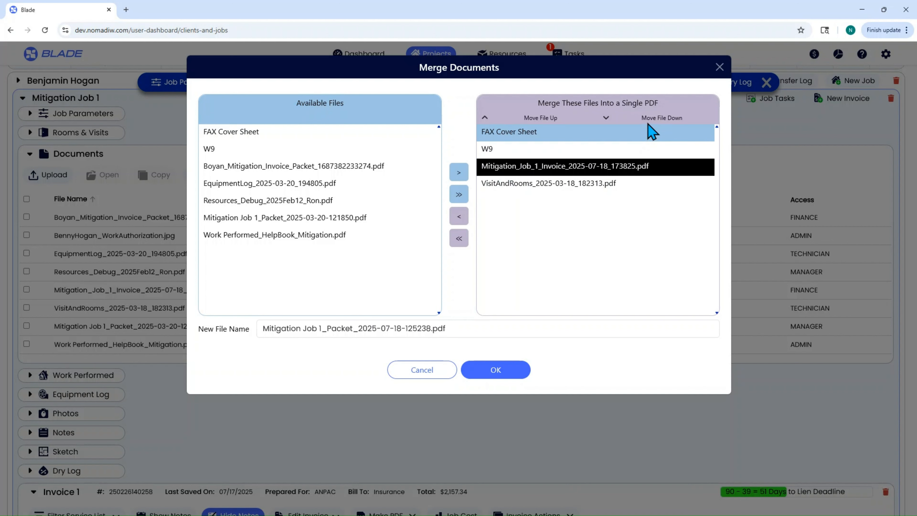
{"action": "left_click", "coordinate": [659, 118]}
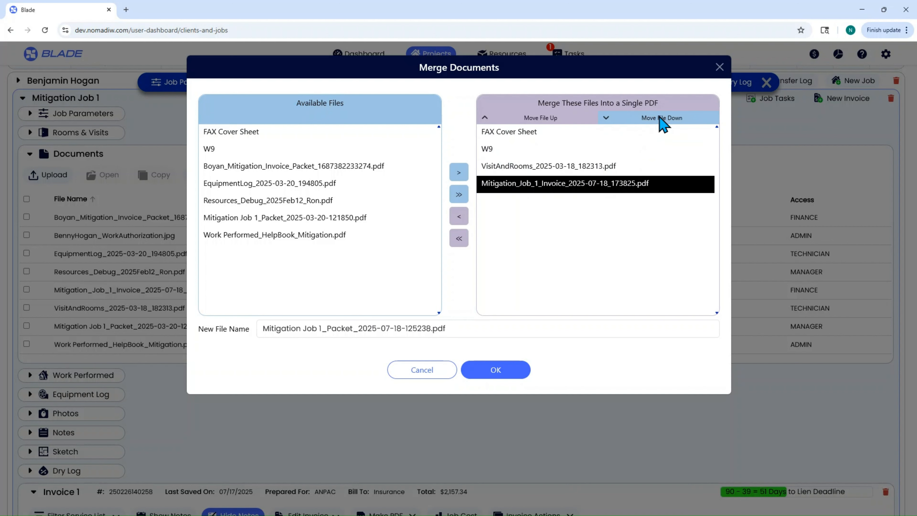
{"action": "left_click", "coordinate": [546, 173]}
Name the merged file Test and create the combined PDF.
{"action": "left_click", "coordinate": [363, 329]}
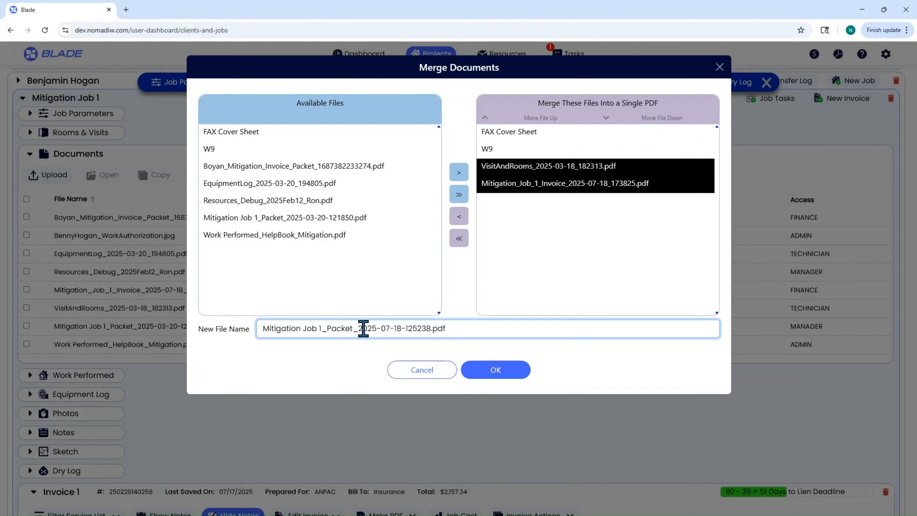
{"action": "left_click_drag", "start_coordinate": [459, 327], "coordinate": [235, 334]}
{"action": "type", "text": "T"}
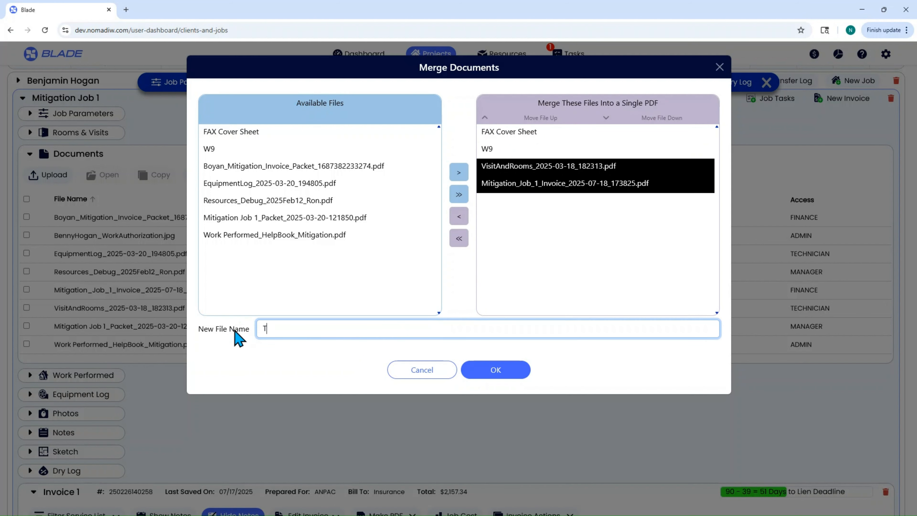
{"action": "type", "text": "est"}
{"action": "left_click", "coordinate": [515, 372]}
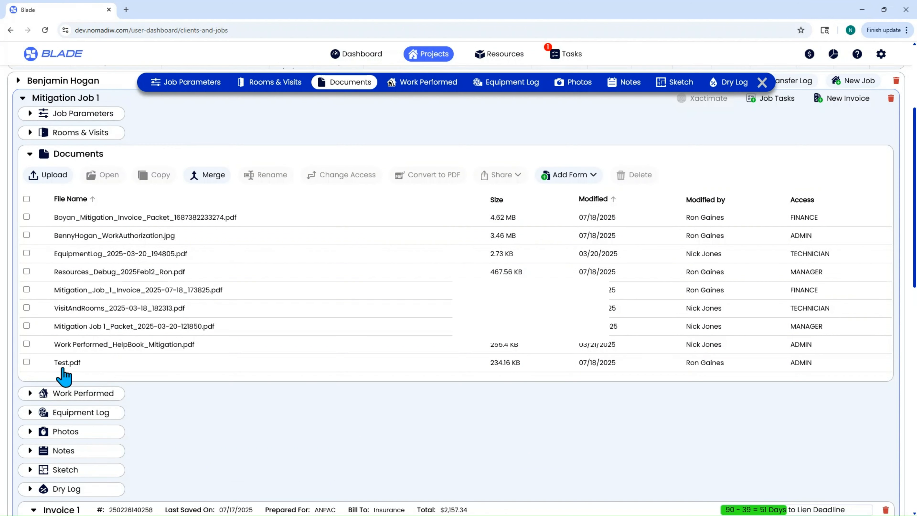
Open Test.pdf from the job's documents, review its pages through to the last one, and close the viewer.
{"action": "left_click", "coordinate": [66, 363]}
{"action": "left_click", "coordinate": [108, 175]}
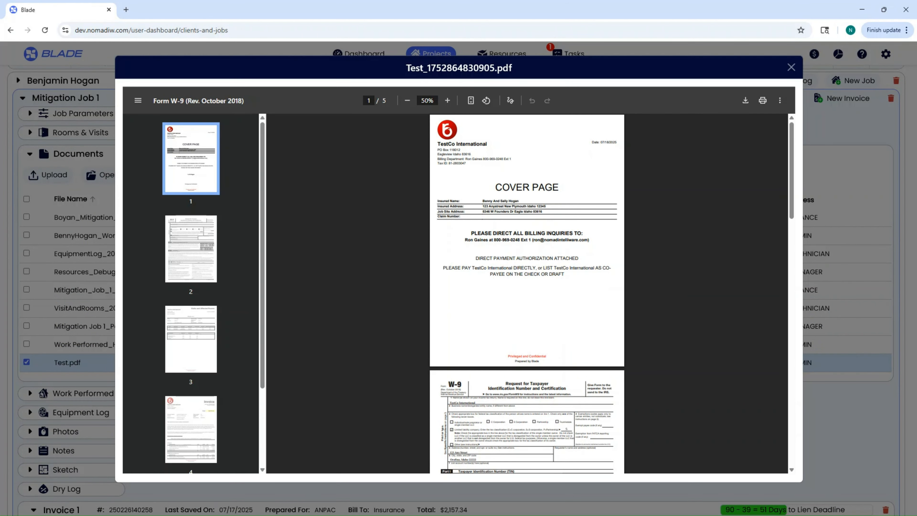
{"action": "scroll", "coordinate": [589, 323], "scroll_direction": "down", "scroll_amount": 8}
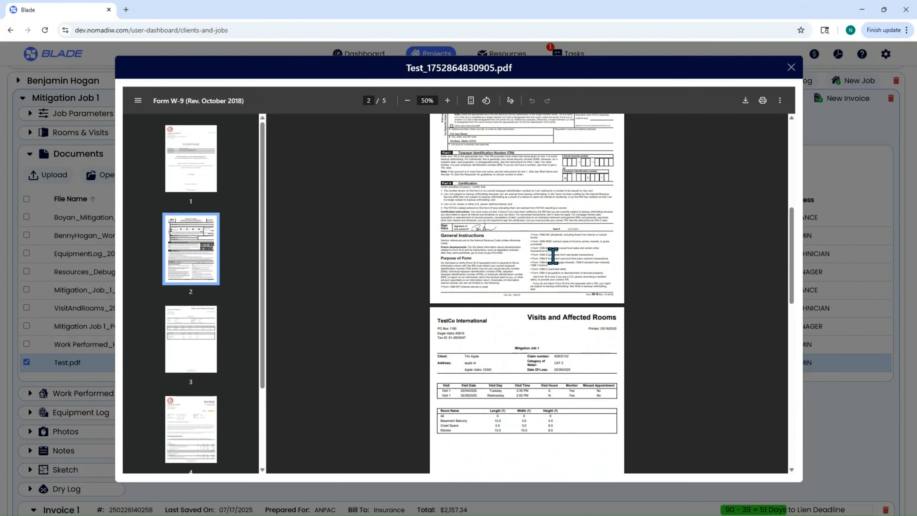
{"action": "scroll", "coordinate": [553, 256], "scroll_direction": "down", "scroll_amount": 15}
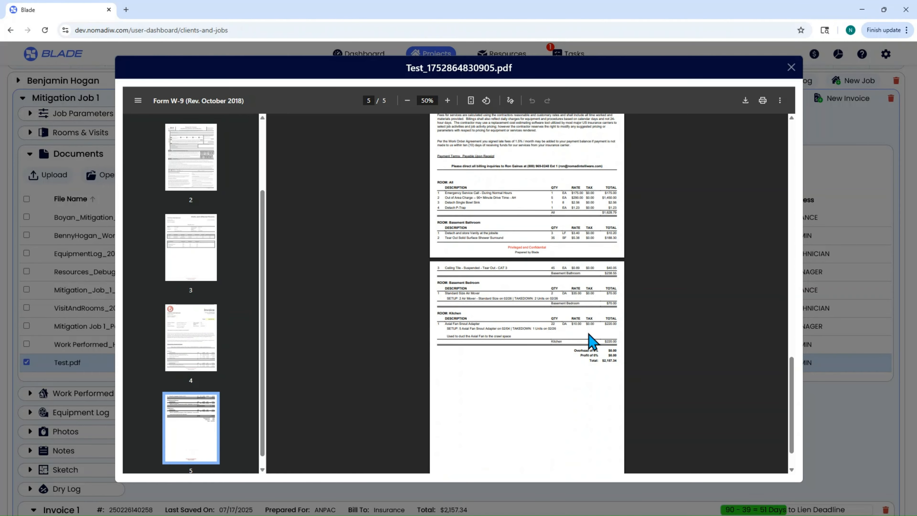
{"action": "key", "text": "Escape"}
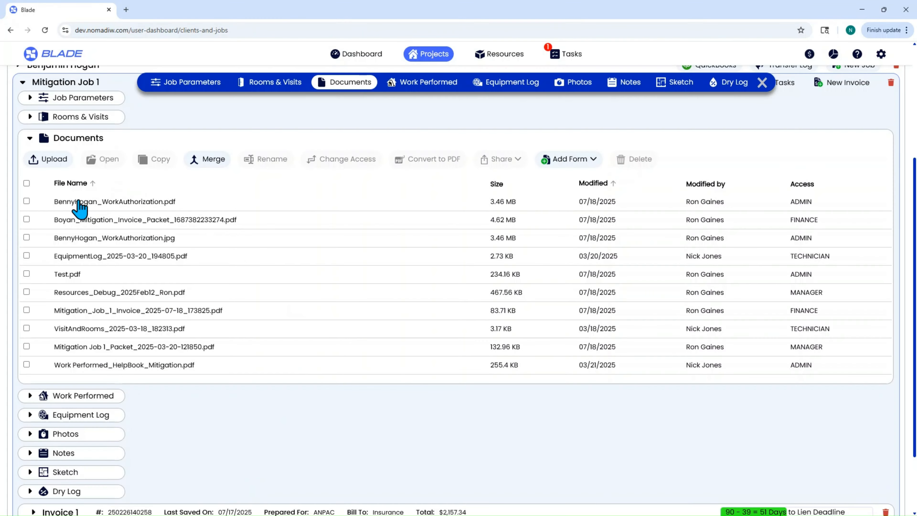
Change the work authorization PDF's access level to Manager, make it a Client File, and save the access settings.
{"action": "left_click", "coordinate": [96, 202]}
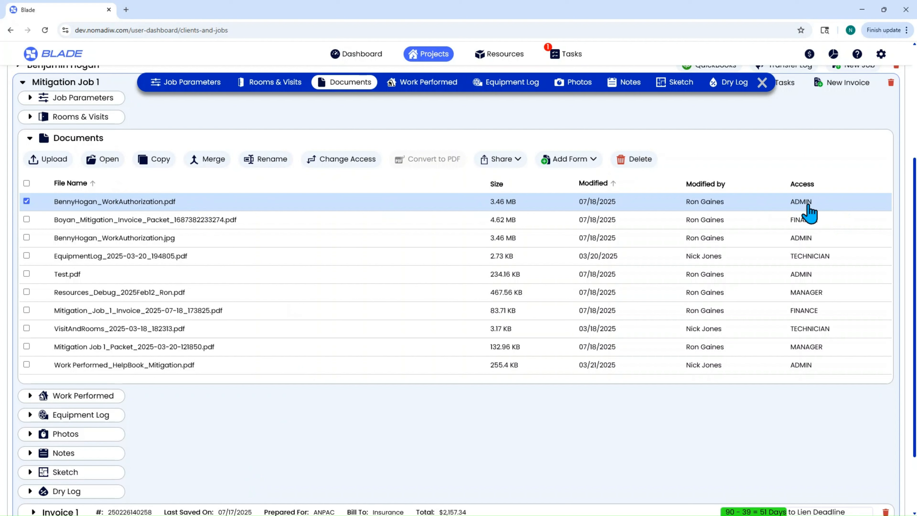
{"action": "left_click", "coordinate": [338, 167]}
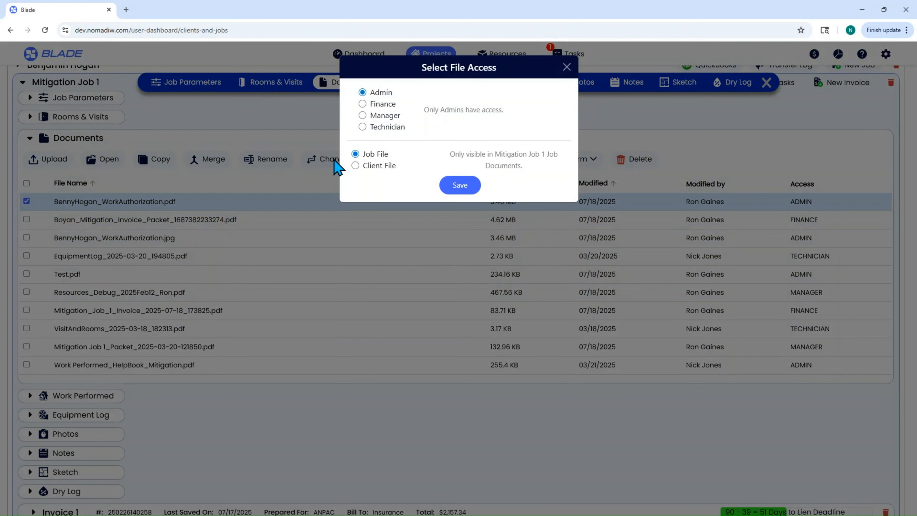
{"action": "left_click", "coordinate": [362, 127]}
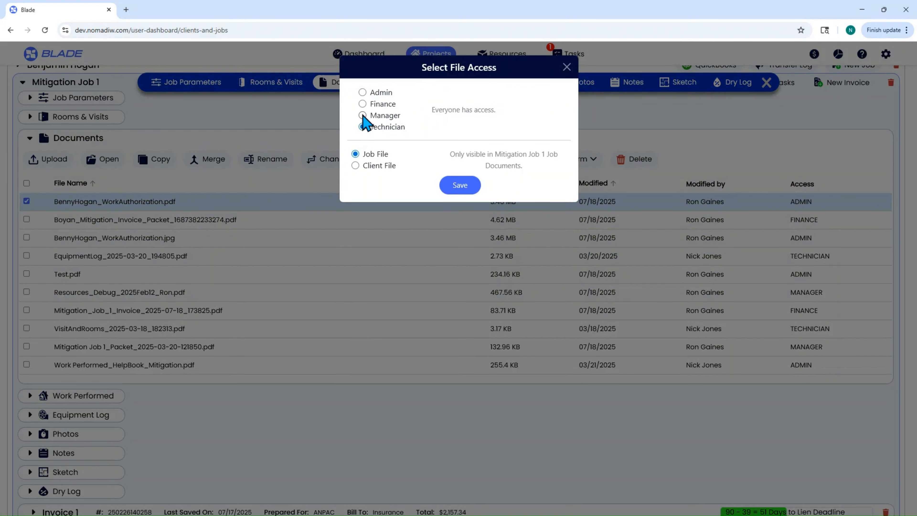
{"action": "left_click", "coordinate": [362, 116]}
{"action": "left_click", "coordinate": [362, 104]}
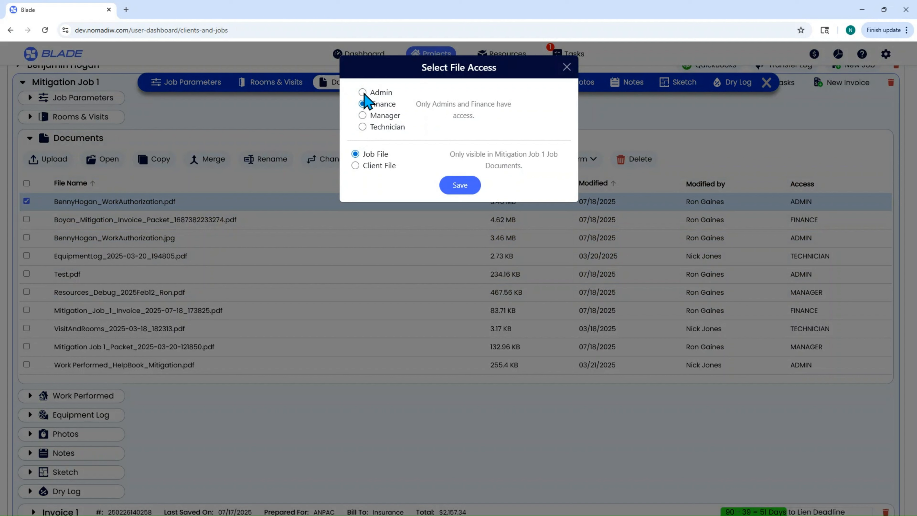
{"action": "left_click", "coordinate": [362, 93]}
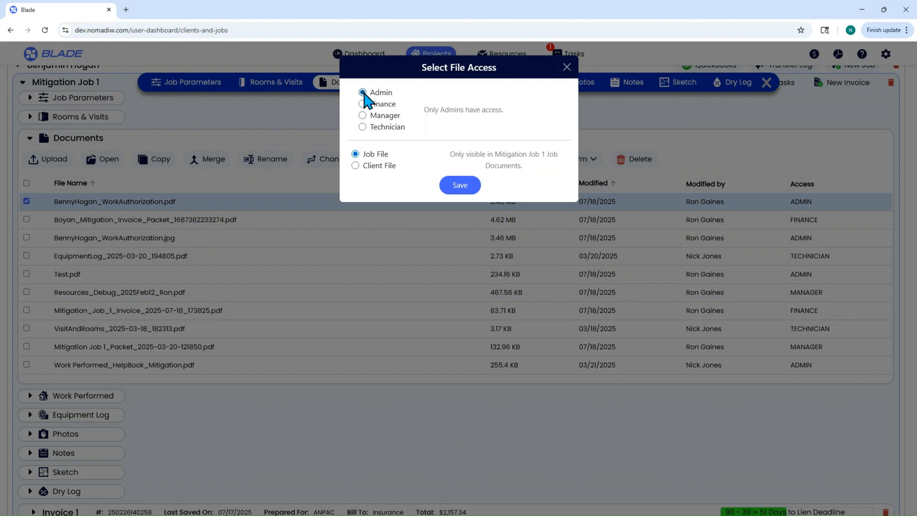
{"action": "left_click", "coordinate": [362, 116]}
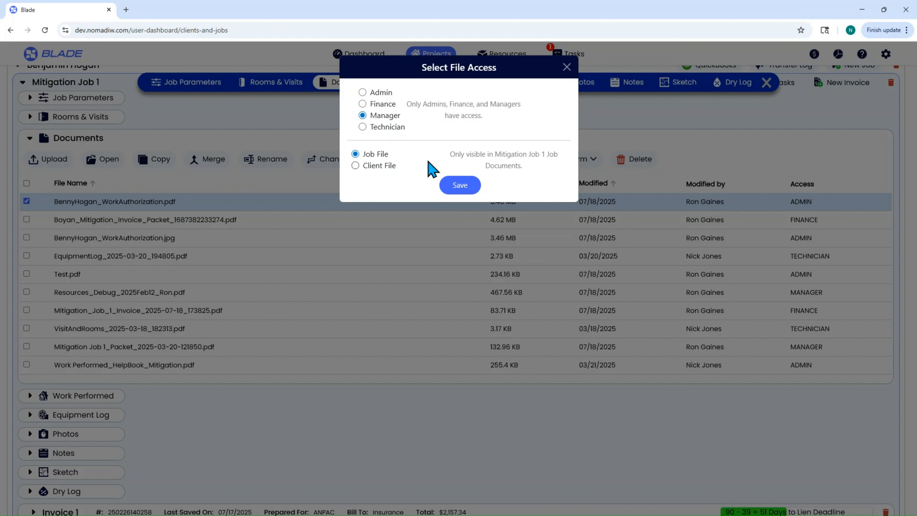
{"action": "left_click", "coordinate": [356, 166]}
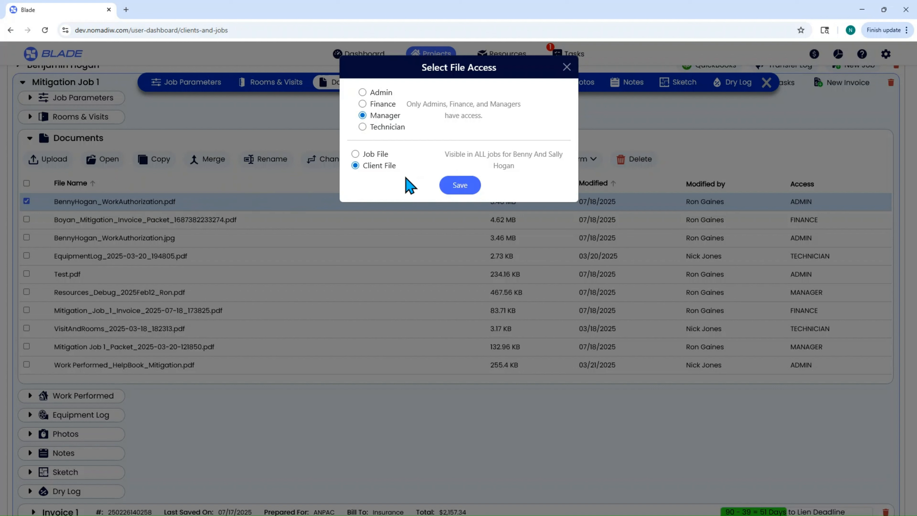
{"action": "left_click", "coordinate": [463, 188]}
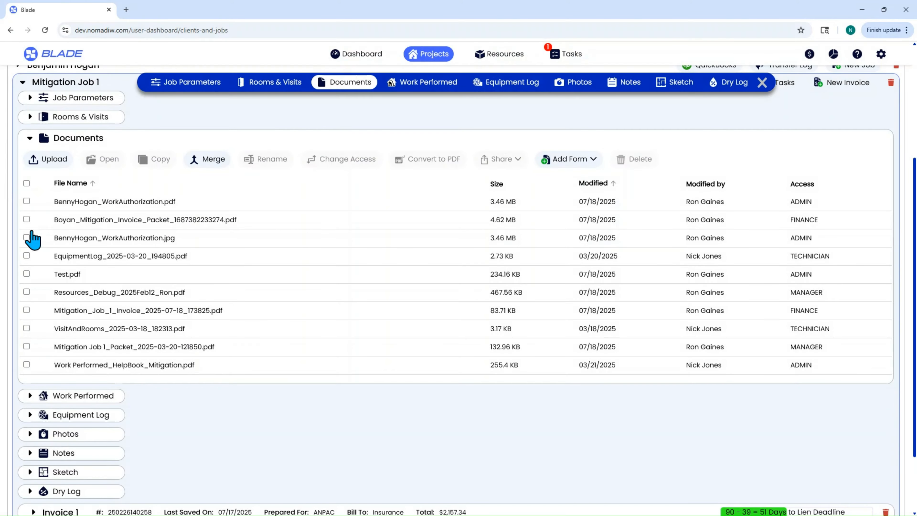
Check the Pack Back job's documents for the work authorization PDF and its access level, and reopen Mitigation Job 1.
{"action": "scroll", "coordinate": [65, 329], "scroll_direction": "down", "scroll_amount": 2}
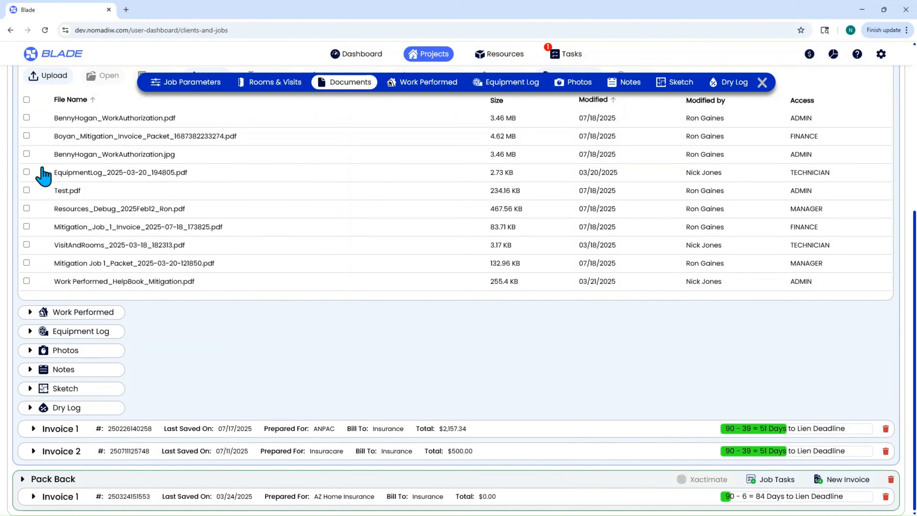
{"action": "left_click", "coordinate": [23, 479]}
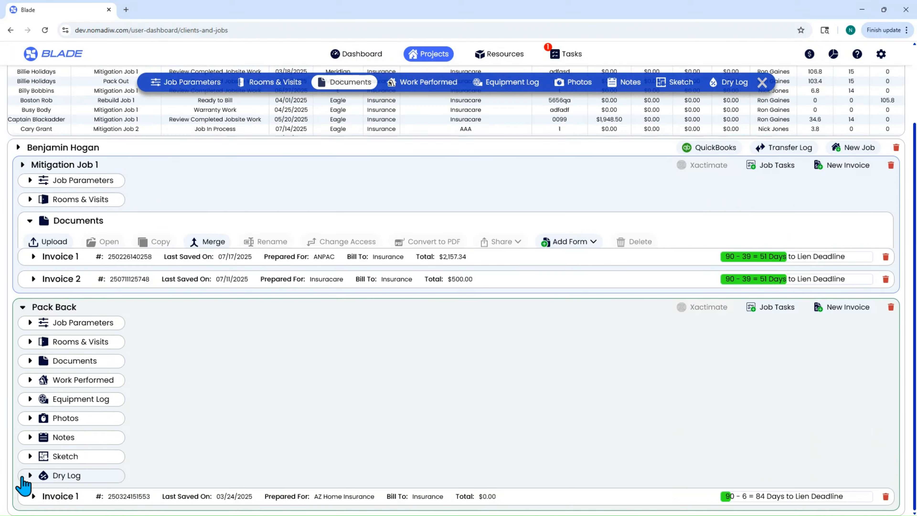
{"action": "left_click", "coordinate": [106, 362]}
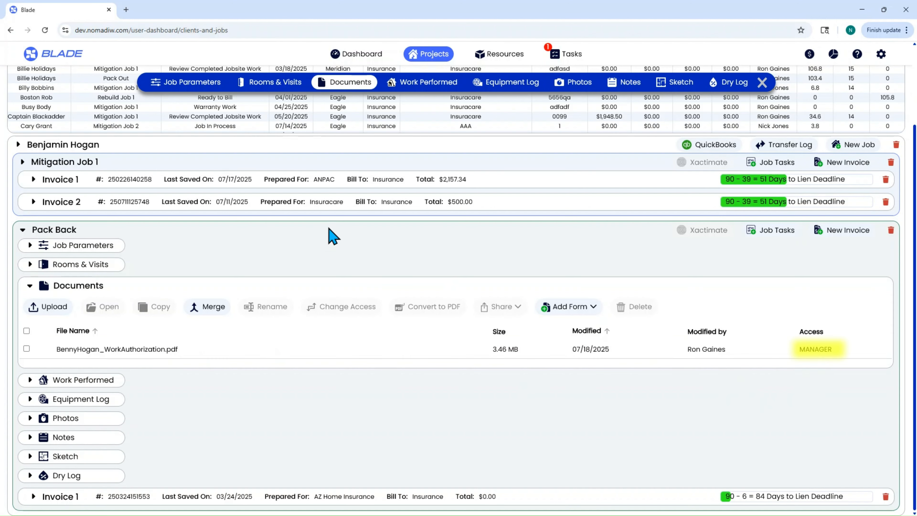
{"action": "left_click", "coordinate": [32, 167]}
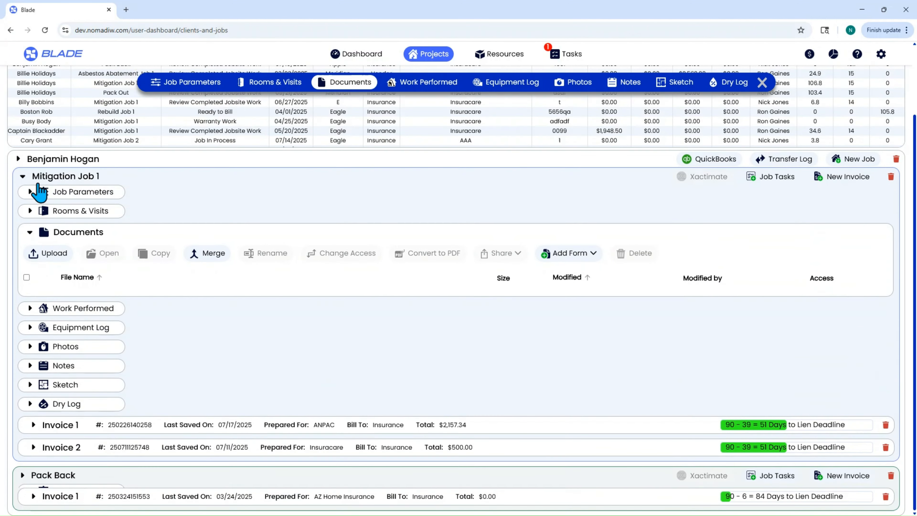